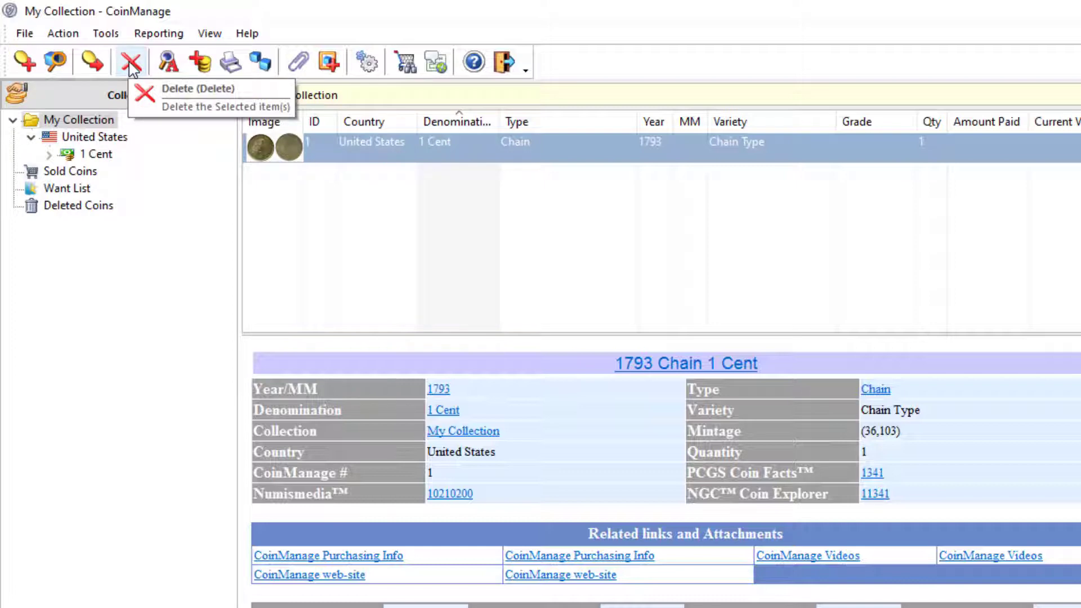
- Delete the 1793 Chain 1 Cent and find it listed under Deleted Coins
{"action": "right_click", "coordinate": [444, 155]}
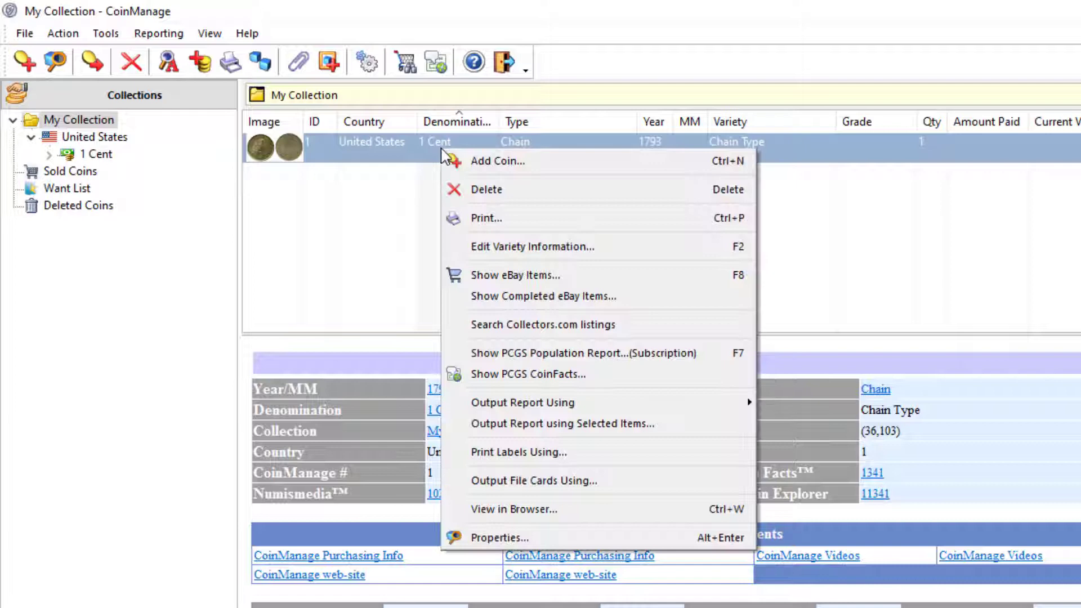
{"action": "left_click", "coordinate": [478, 192]}
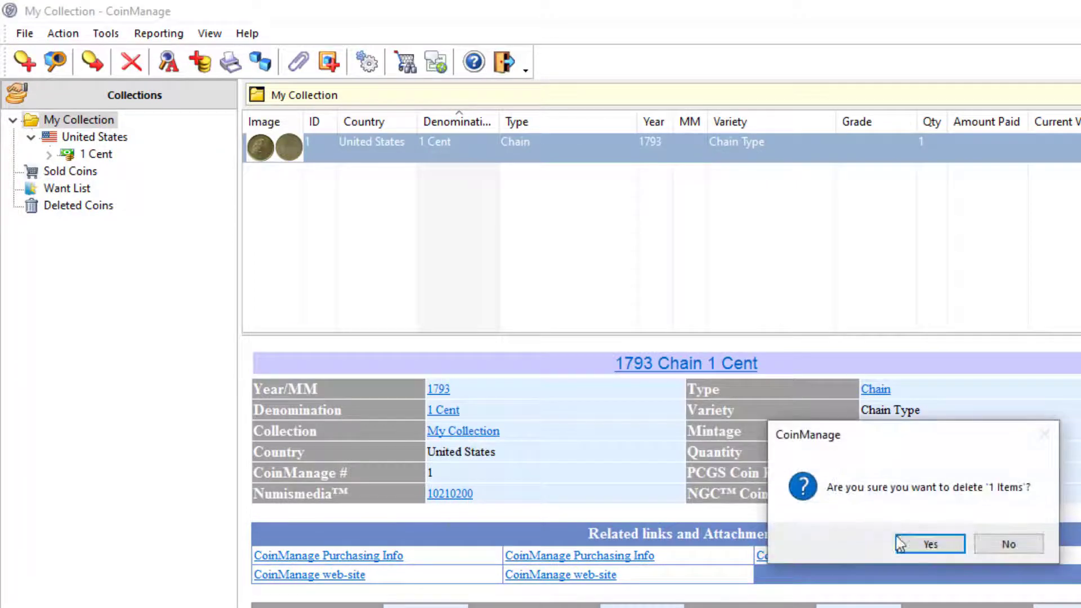
{"action": "left_click", "coordinate": [923, 546]}
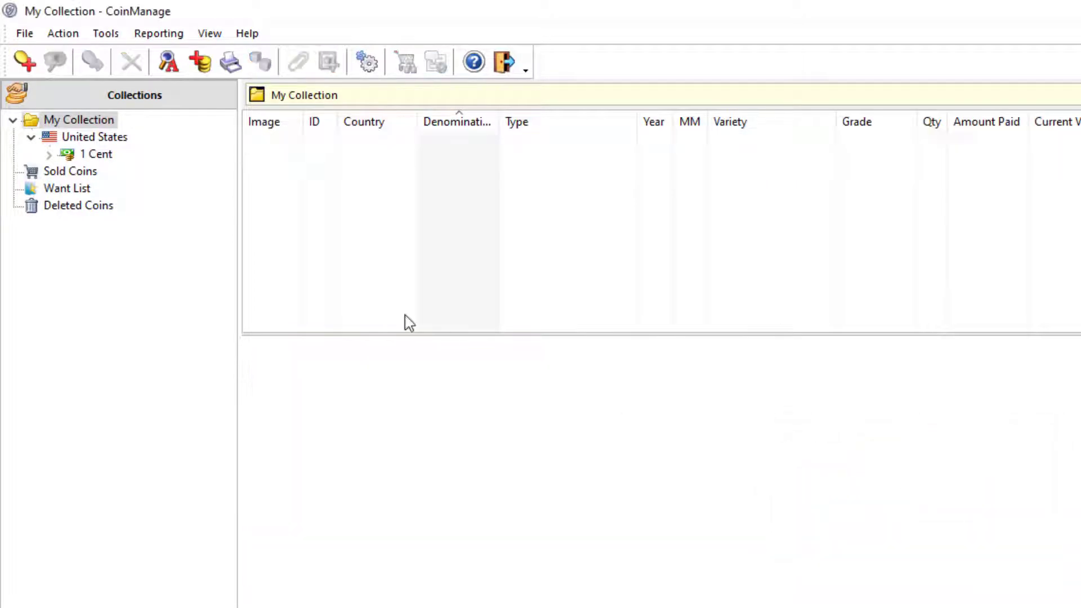
{"action": "left_click", "coordinate": [83, 206]}
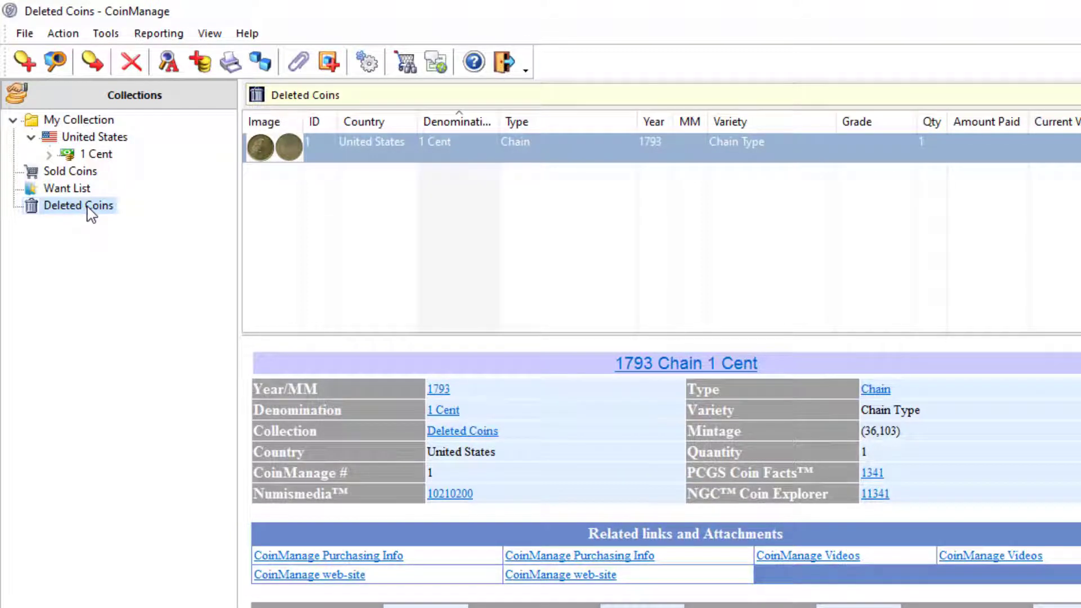
- Check the Action menu's Empty 'Deleted Coins' Folder option, then drag the coin row onto My Collection
{"action": "left_click", "coordinate": [64, 34]}
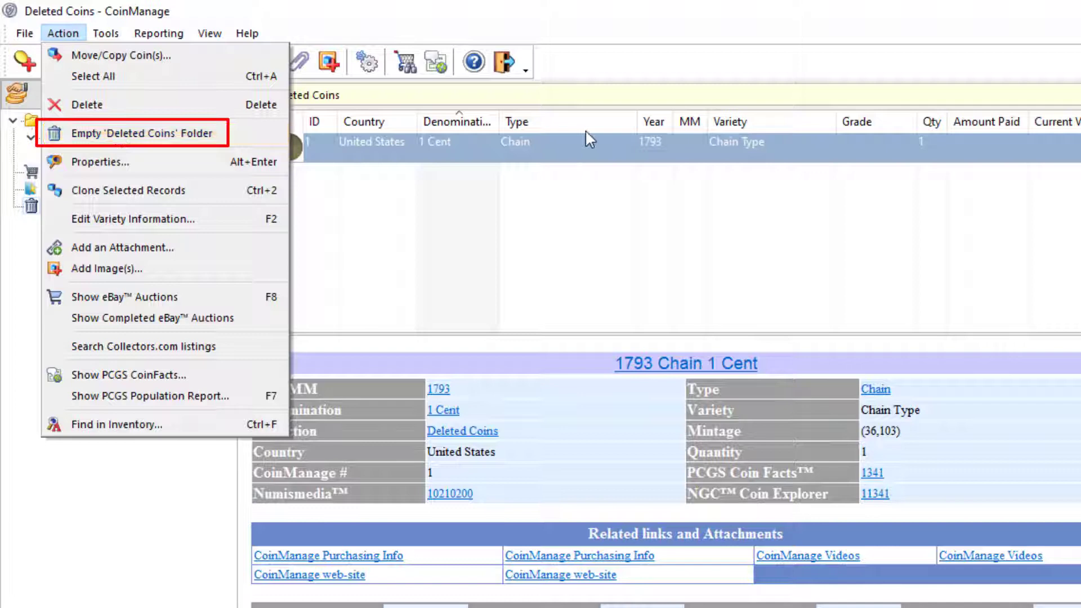
{"action": "left_click", "coordinate": [483, 154]}
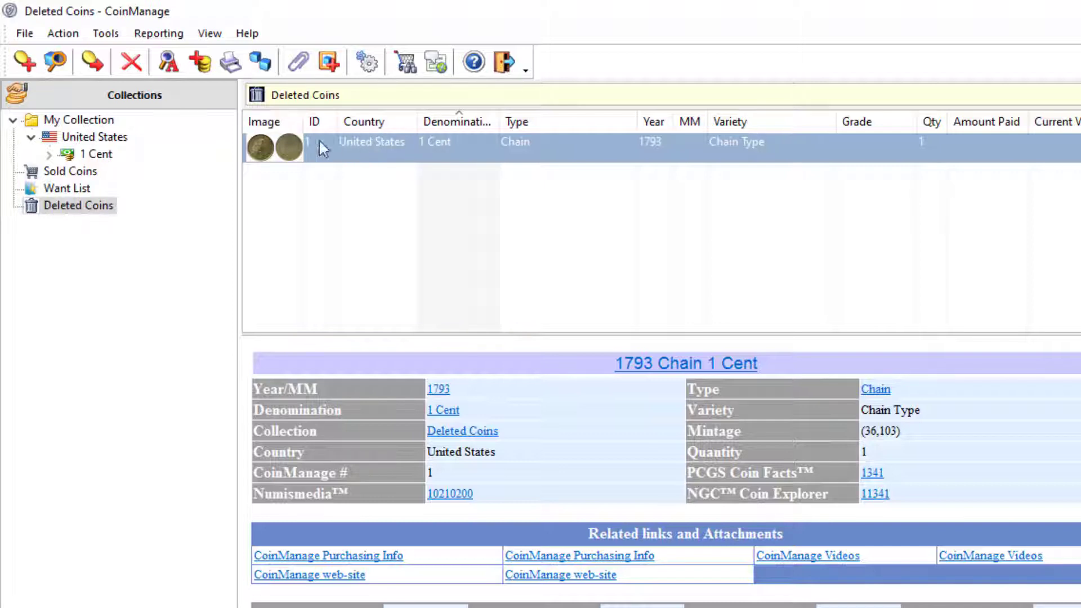
{"action": "left_click_drag", "start_coordinate": [323, 147], "coordinate": [95, 120]}
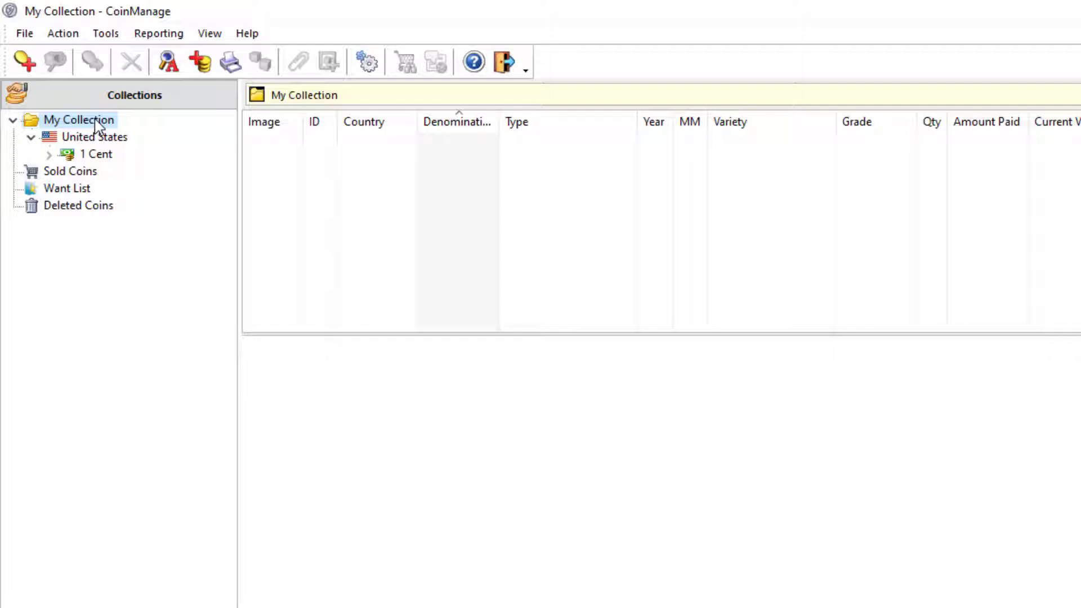
- In Add Coin(s), list the United States 25 Cents Standing Liberty (1916-1930) quarters
{"action": "left_click", "coordinate": [23, 60]}
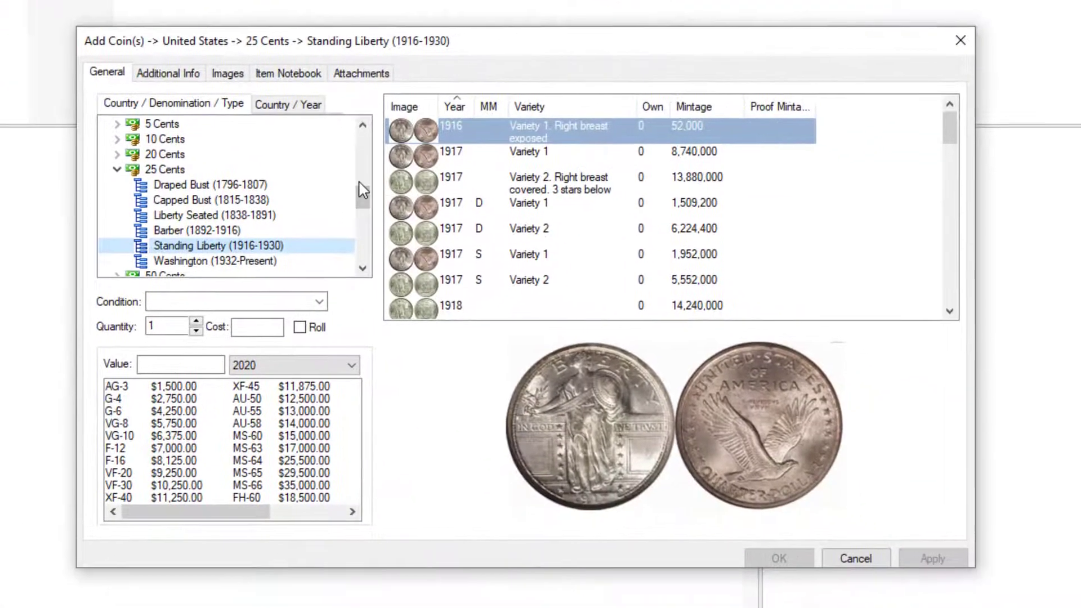
{"action": "mouse_move", "coordinate": [363, 190]}
{"action": "left_mouse_down"}
{"action": "mouse_move", "coordinate": [372, 144]}
{"action": "mouse_move", "coordinate": [363, 138]}
{"action": "mouse_move", "coordinate": [363, 172]}
{"action": "left_mouse_up"}
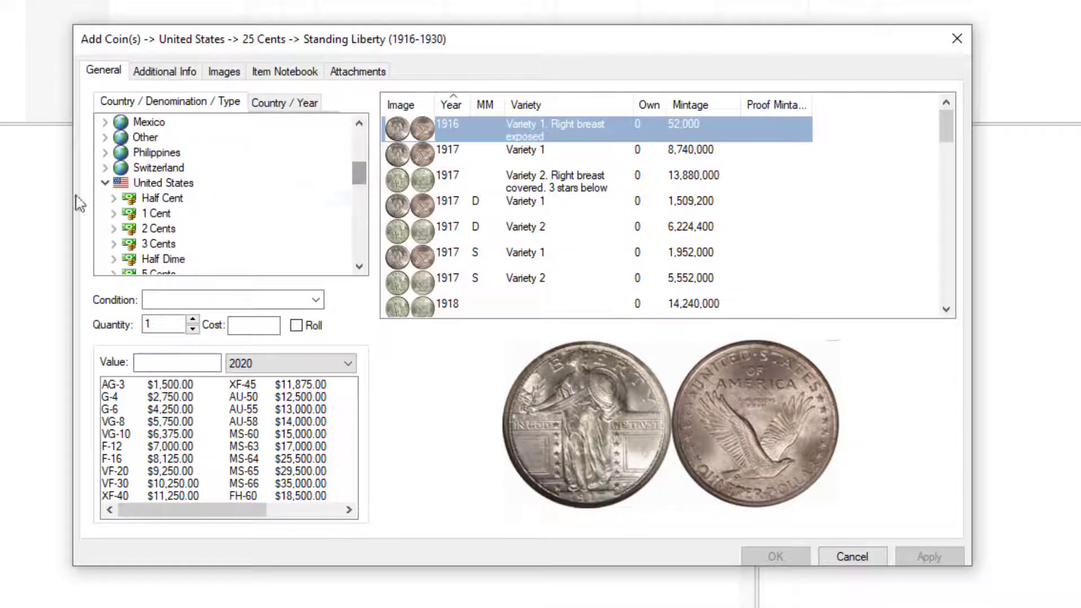
{"action": "left_click", "coordinate": [105, 183]}
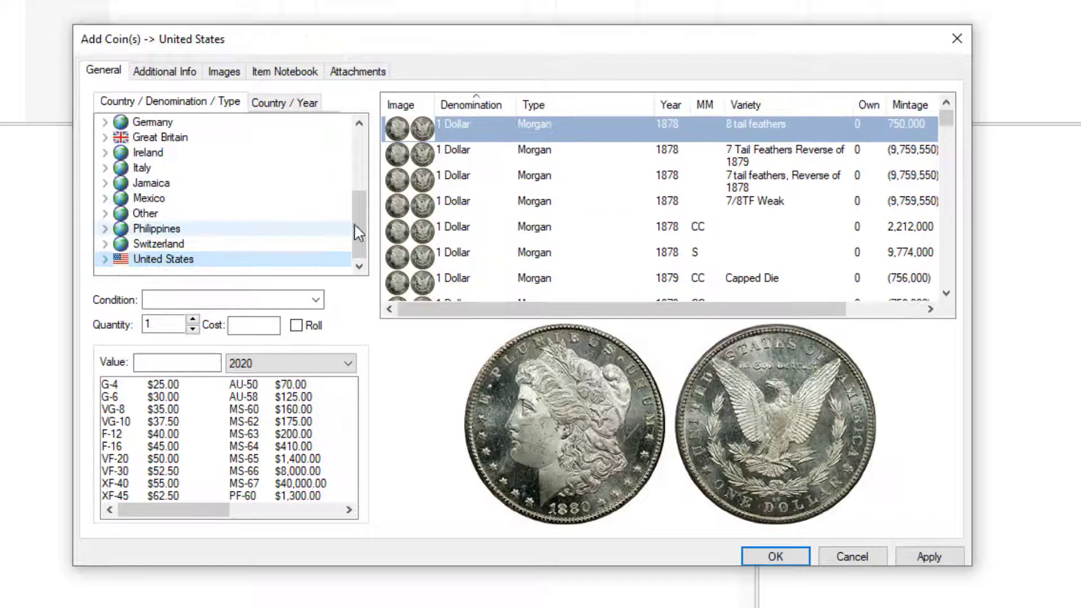
{"action": "mouse_move", "coordinate": [355, 225]}
{"action": "left_mouse_down"}
{"action": "mouse_move", "coordinate": [360, 161]}
{"action": "mouse_move", "coordinate": [366, 244]}
{"action": "left_mouse_up"}
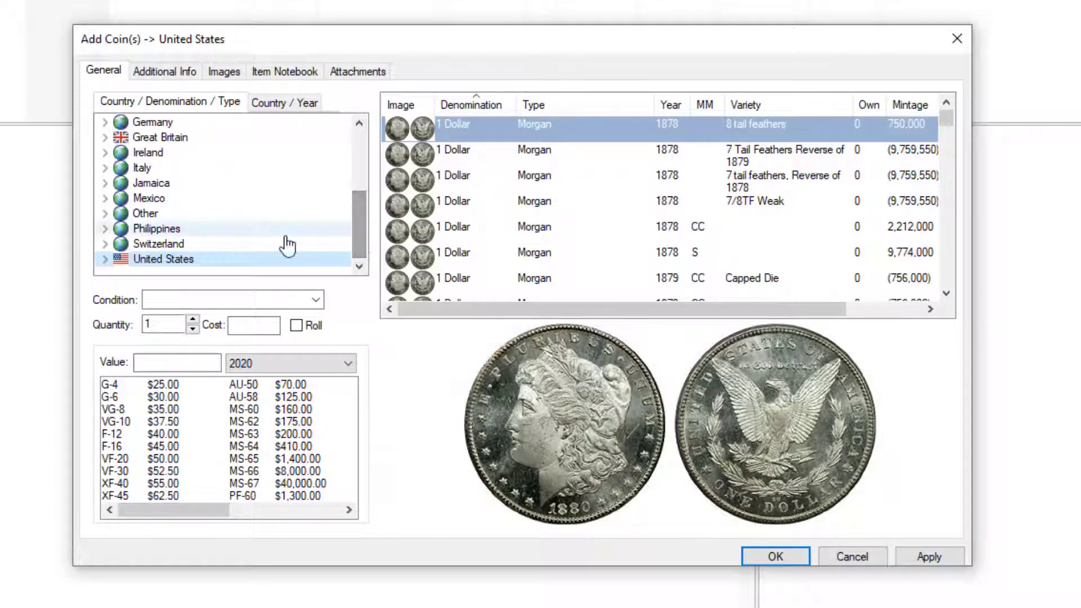
{"action": "left_click", "coordinate": [104, 260]}
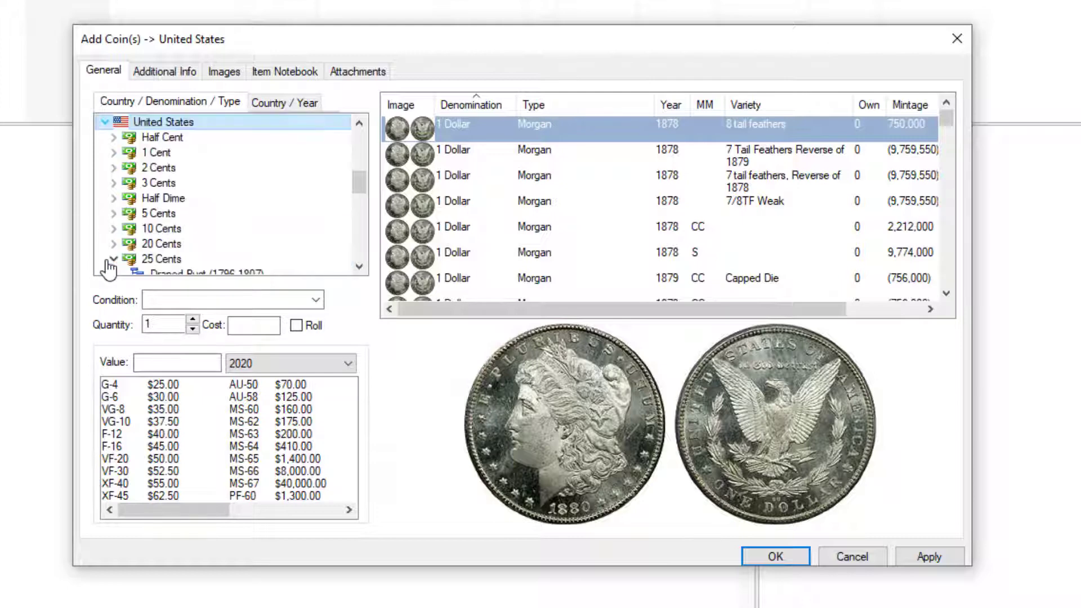
{"action": "scroll", "coordinate": [157, 203], "scroll_direction": "down", "scroll_amount": 1}
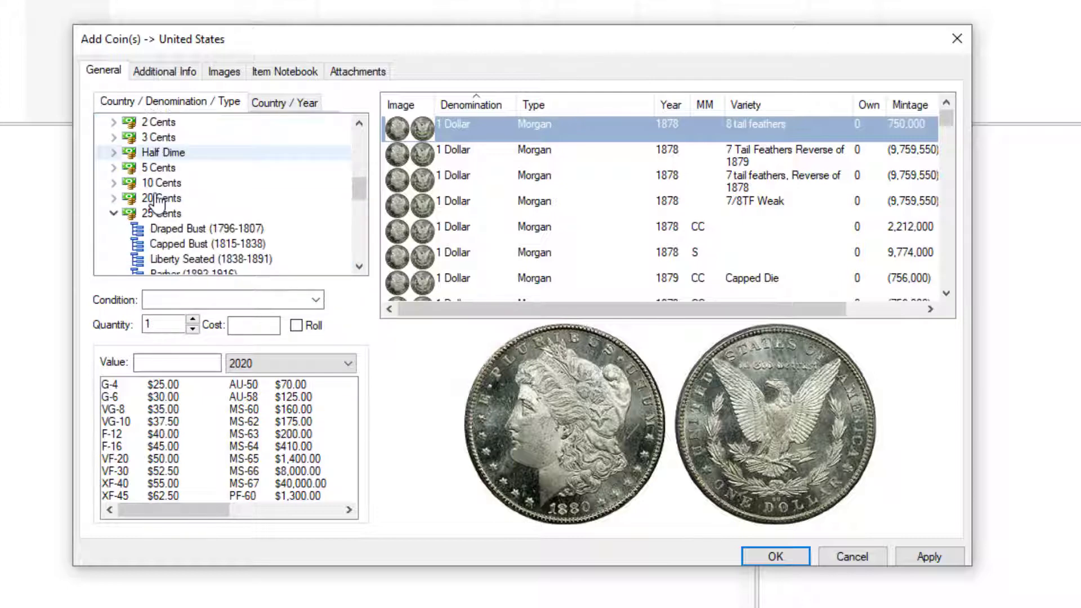
{"action": "scroll", "coordinate": [157, 245], "scroll_direction": "down", "scroll_amount": 1}
{"action": "left_click", "coordinate": [161, 246]}
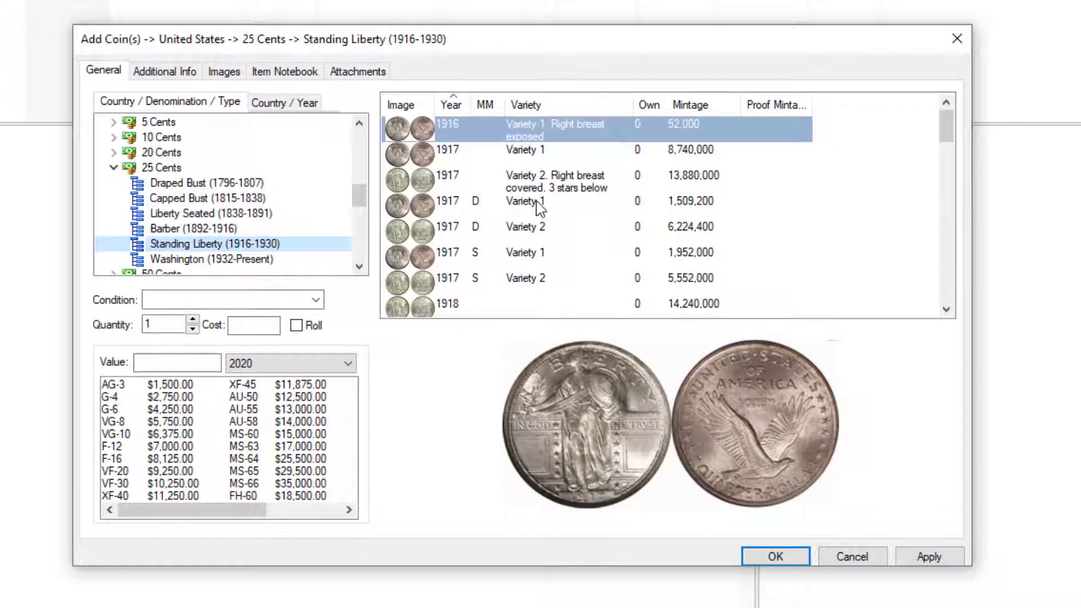
- Add the 1917-D Variety 2 Standing Liberty quarter graded AU-55 at $275.00
{"action": "left_click", "coordinate": [474, 232]}
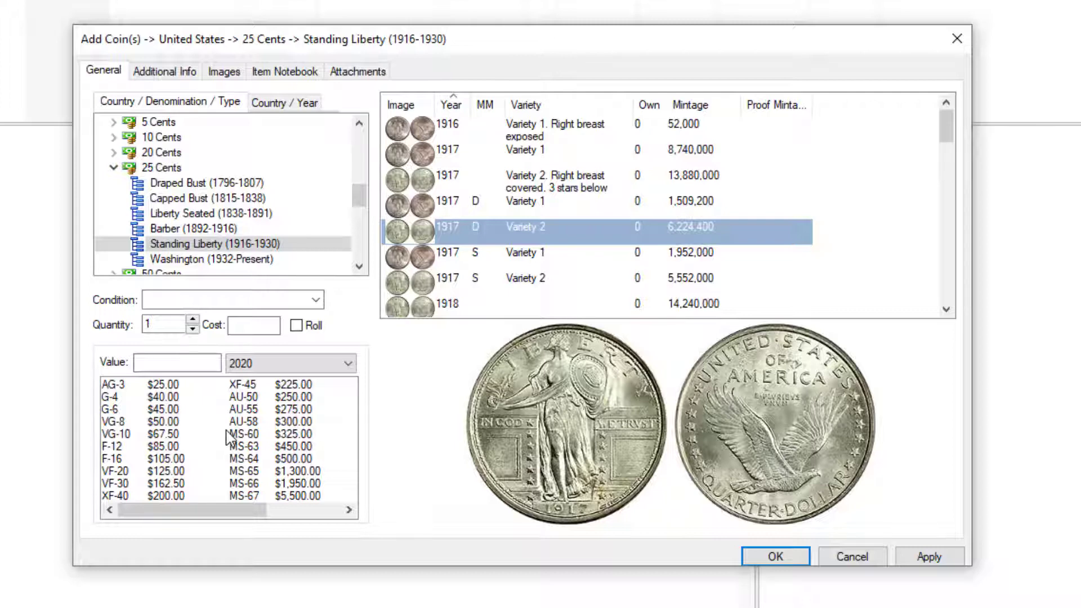
{"action": "left_click", "coordinate": [268, 409]}
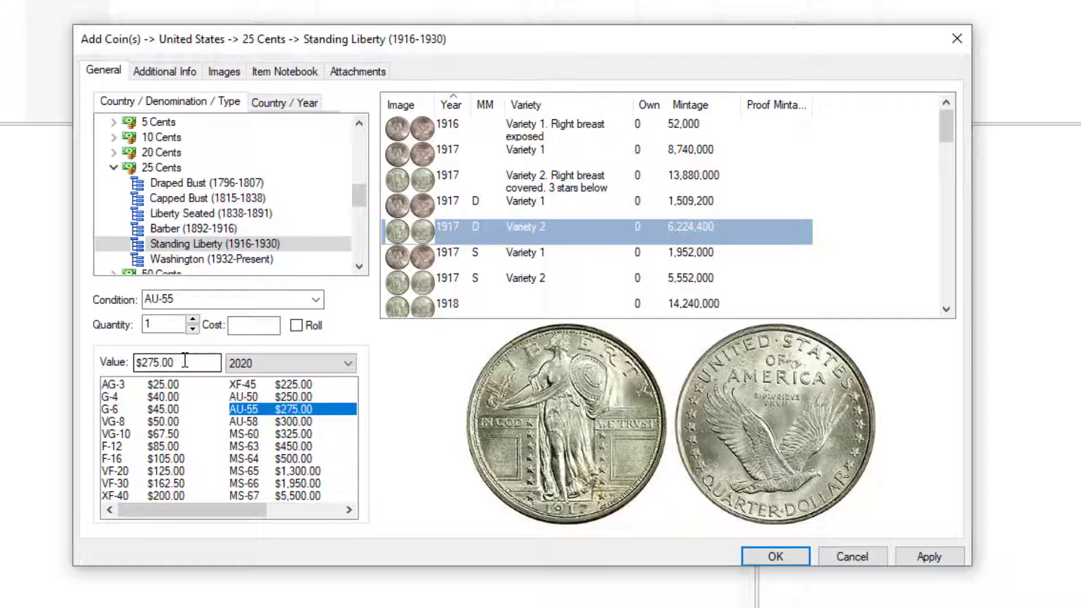
{"action": "left_click_drag", "start_coordinate": [184, 362], "coordinate": [117, 362]}
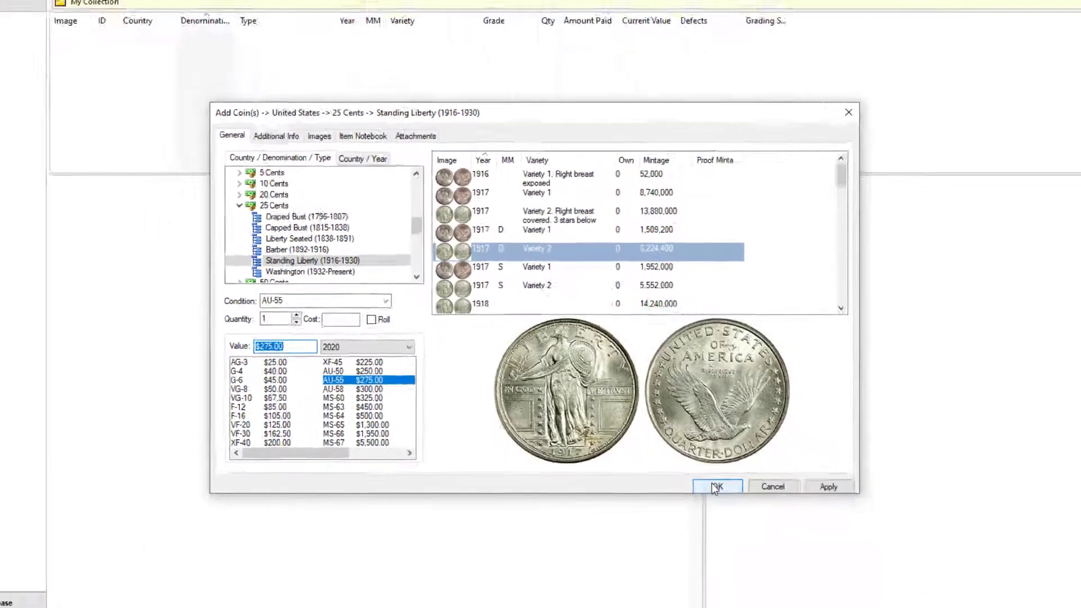
{"action": "left_click", "coordinate": [775, 557]}
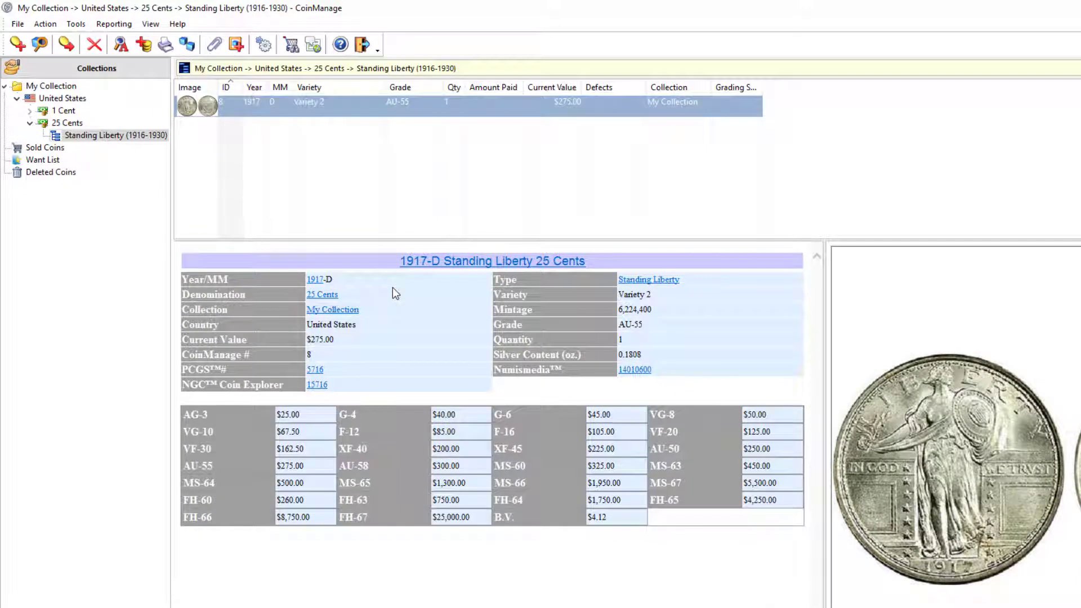
- Enter a cost of 234.50 in the 1917-D quarter's Coin Properties
{"action": "double_click", "coordinate": [302, 104]}
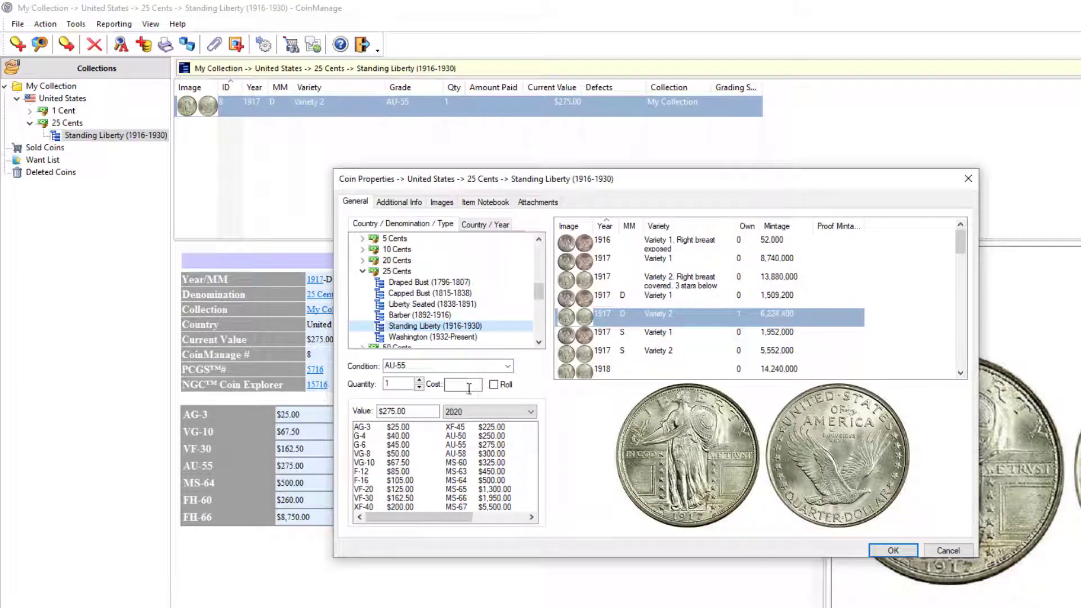
{"action": "left_click", "coordinate": [468, 387]}
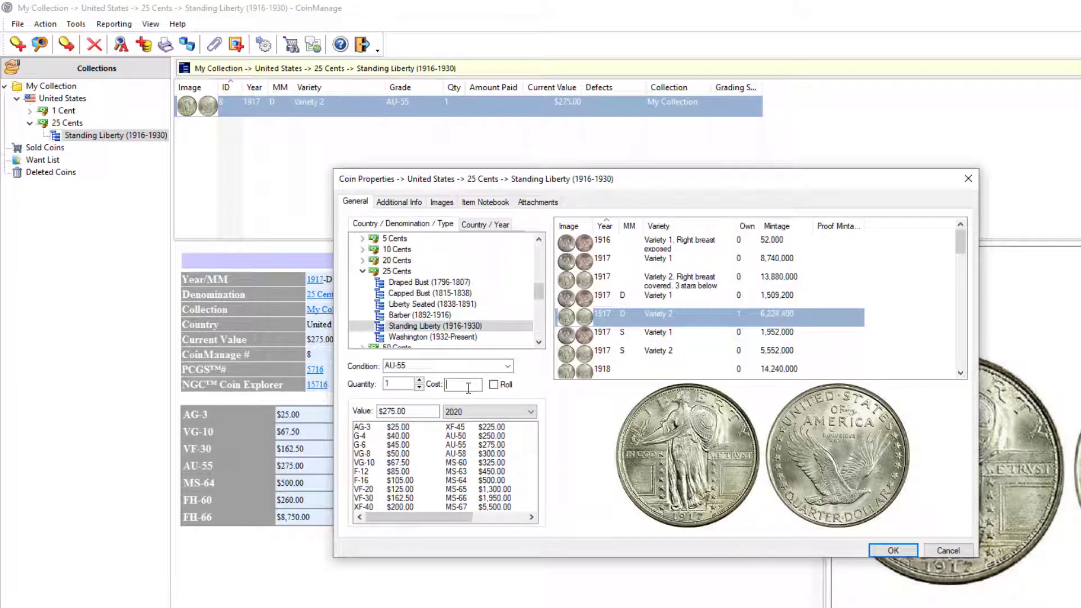
{"action": "type", "text": "234.50"}
{"action": "left_click", "coordinate": [892, 550]}
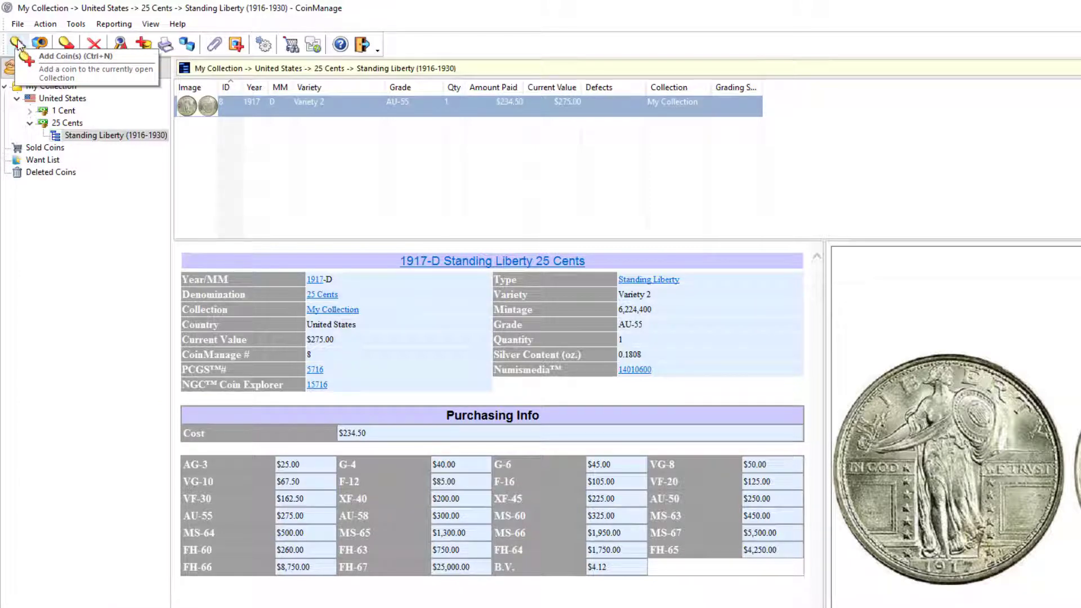
- Add the 1918, 1918-S, 1918-D and 1919 Standing Liberty quarters in one selection
{"action": "left_click", "coordinate": [17, 45]}
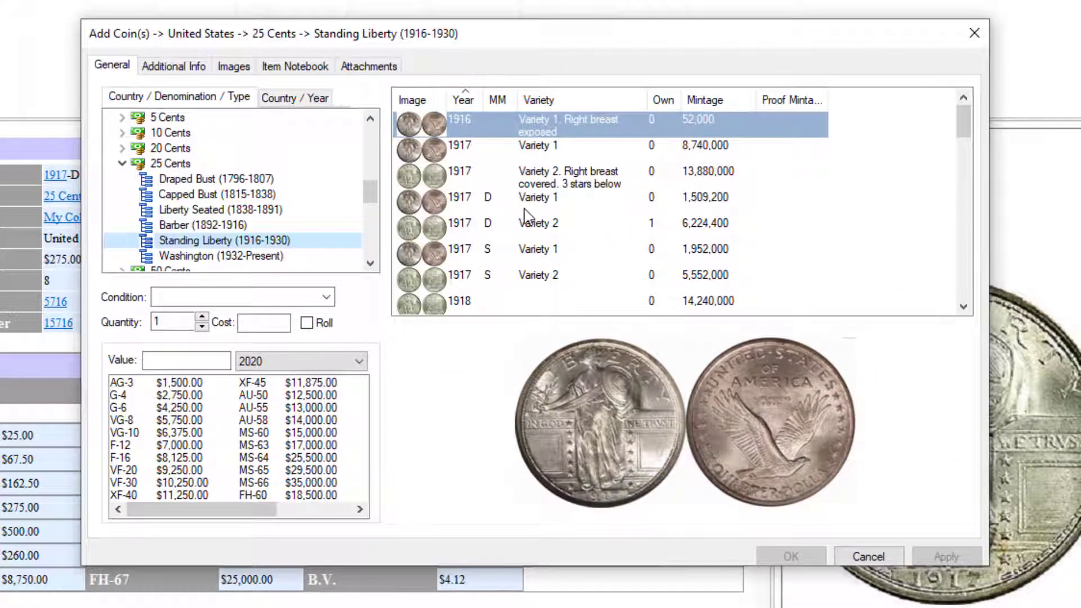
{"action": "scroll", "coordinate": [526, 216], "scroll_direction": "down", "scroll_amount": 1}
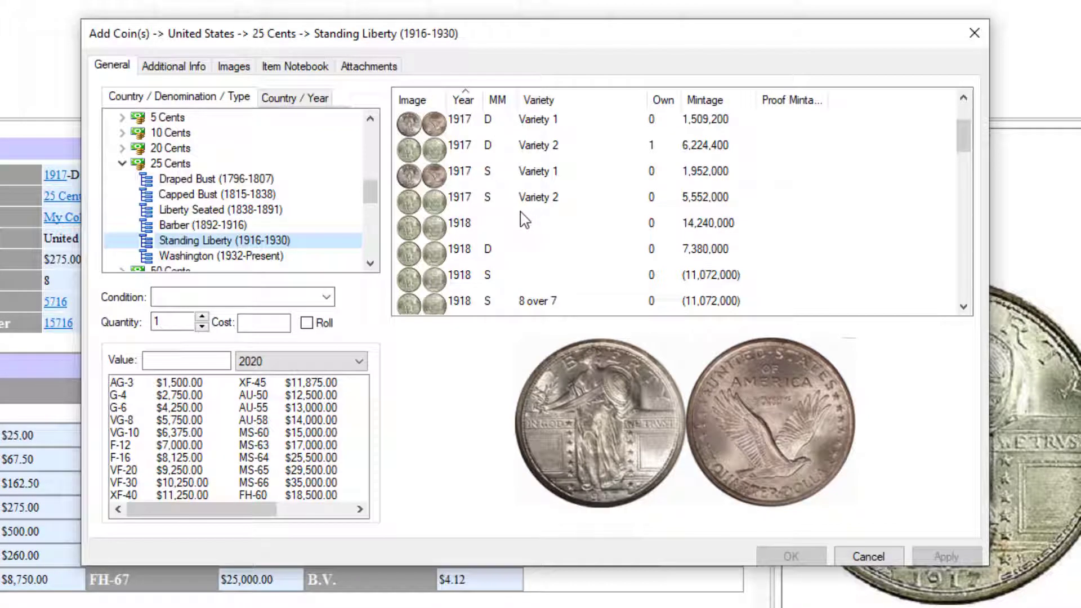
{"action": "left_click", "coordinate": [514, 230]}
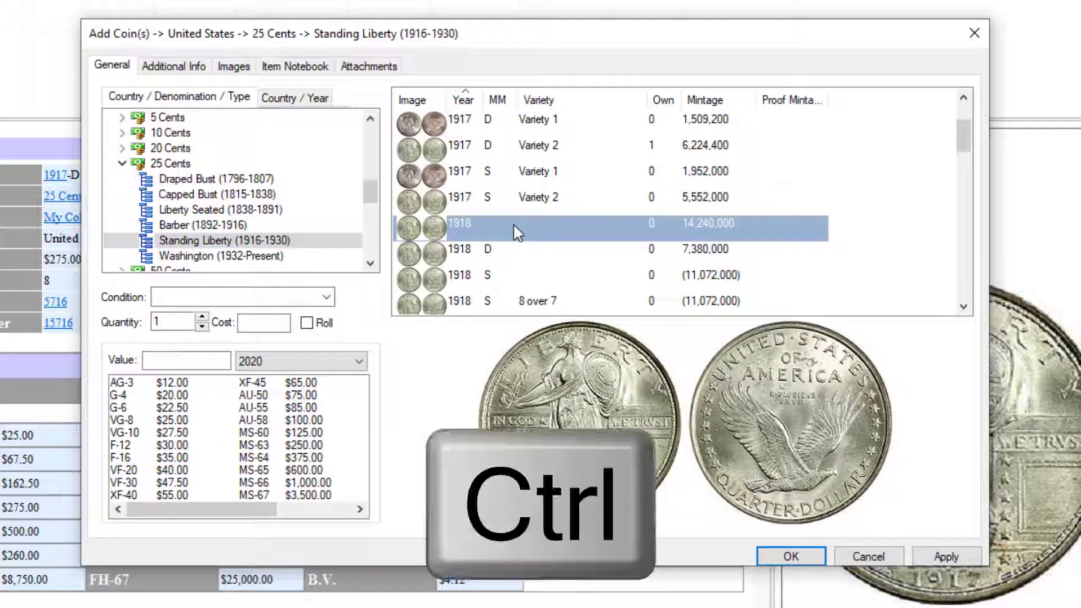
{"action": "left_click", "coordinate": [504, 276], "text": "ctrl"}
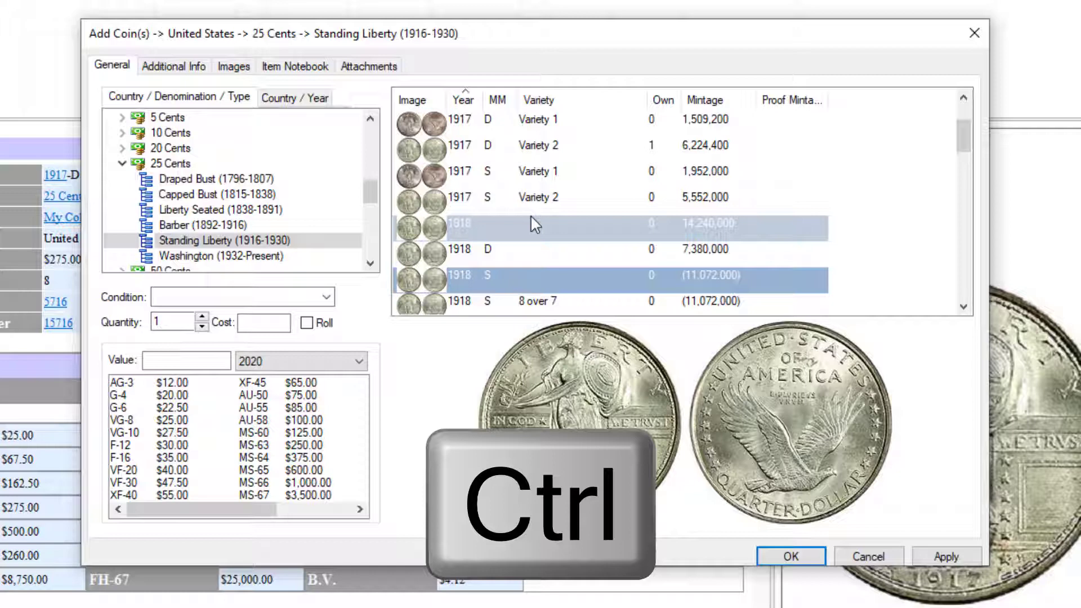
{"action": "left_click", "coordinate": [485, 249], "text": "ctrl"}
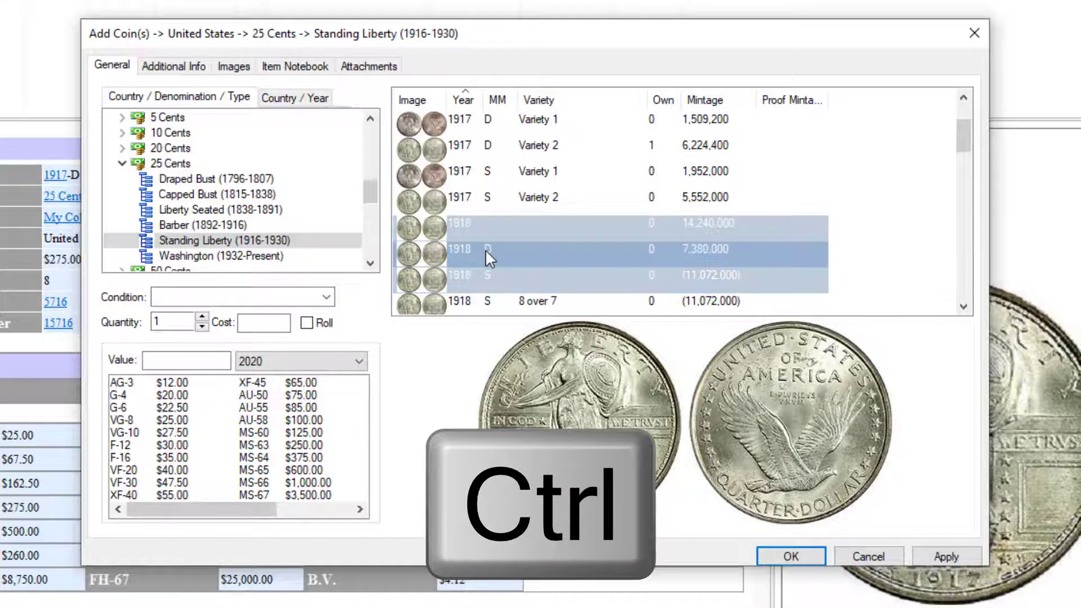
{"action": "left_click", "coordinate": [964, 307]}
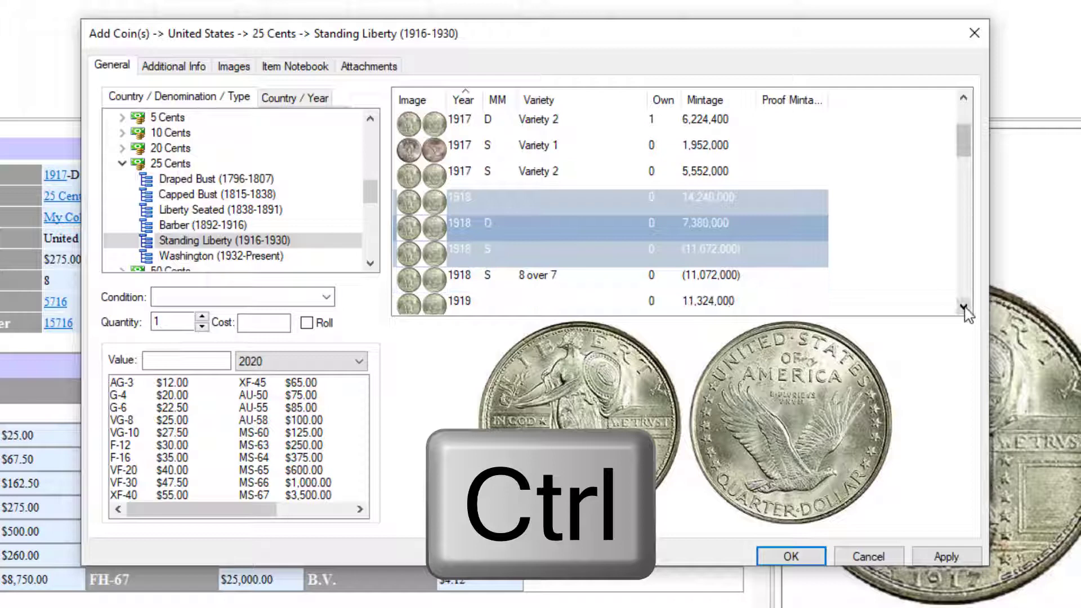
{"action": "left_click", "coordinate": [963, 307]}
{"action": "left_click", "coordinate": [488, 283], "text": "ctrl"}
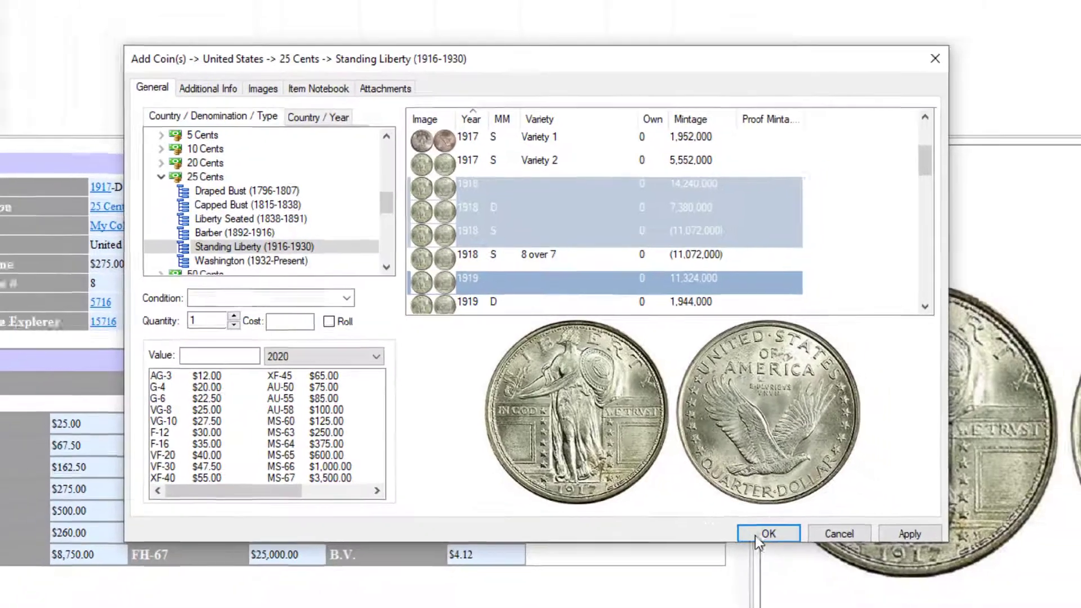
{"action": "left_click", "coordinate": [791, 557]}
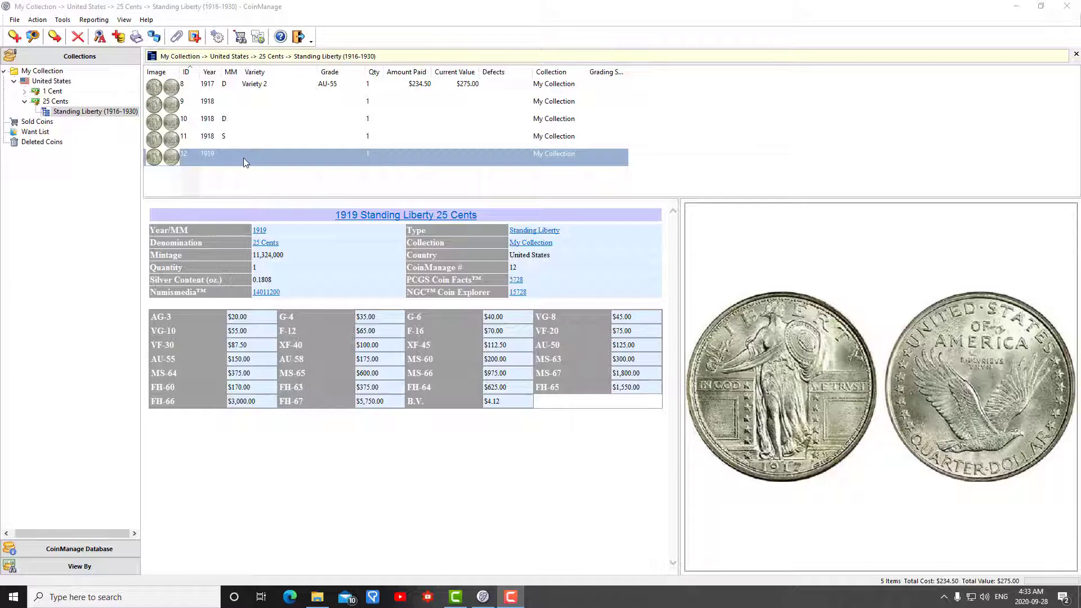
- Start the Coins Grouped by Type report and direct its output to Preview
{"action": "left_click", "coordinate": [94, 19]}
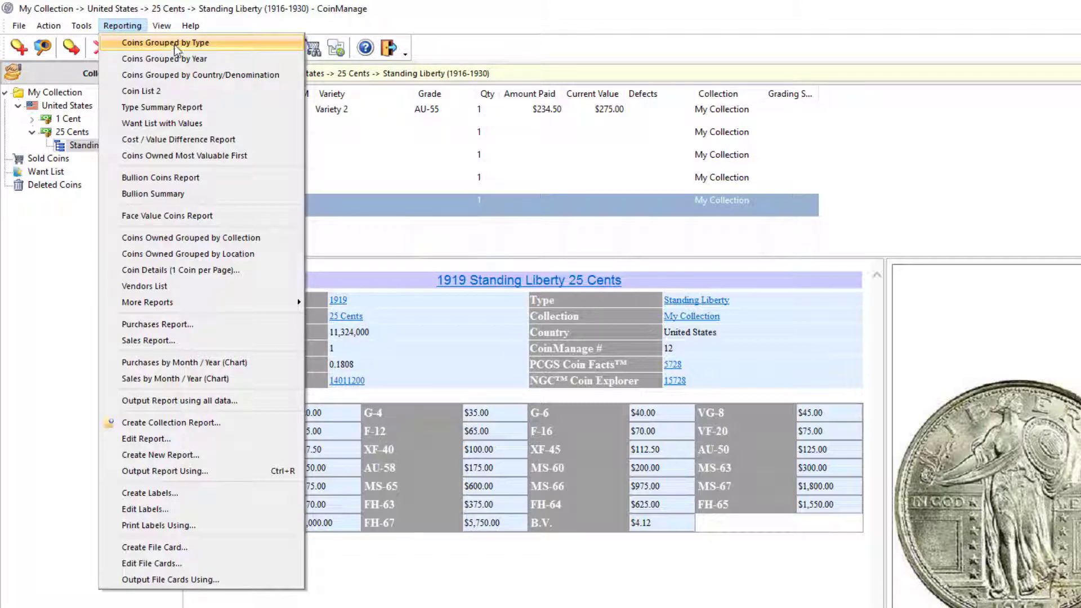
{"action": "left_click", "coordinate": [176, 50]}
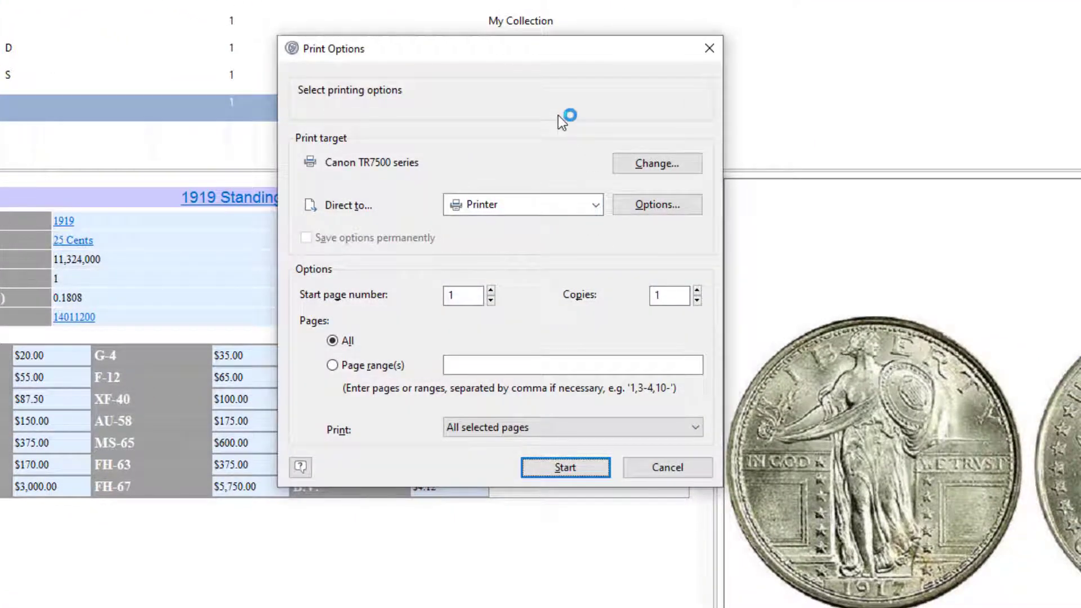
{"action": "left_click", "coordinate": [597, 205]}
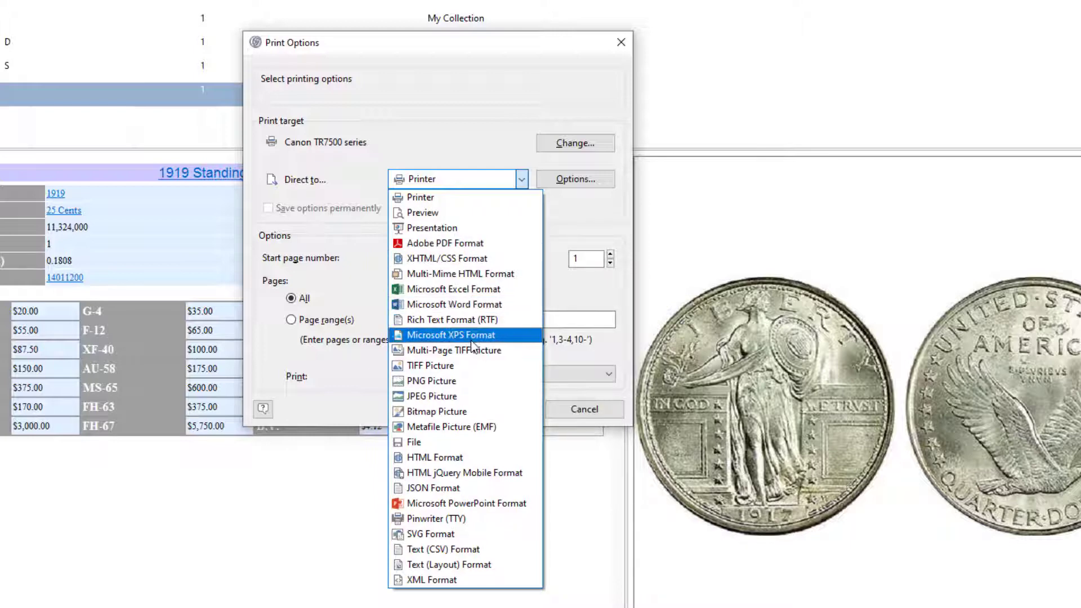
{"action": "left_click", "coordinate": [482, 214]}
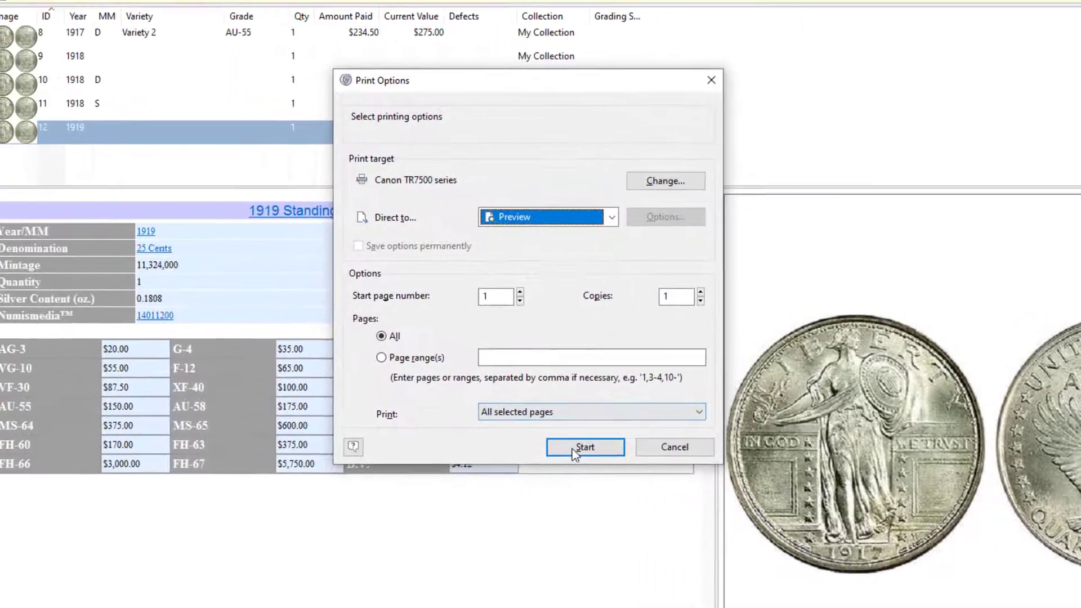
- Preview the five-coin report totalling $234.50 cost and $275.00 value, then close it
{"action": "left_click", "coordinate": [495, 409]}
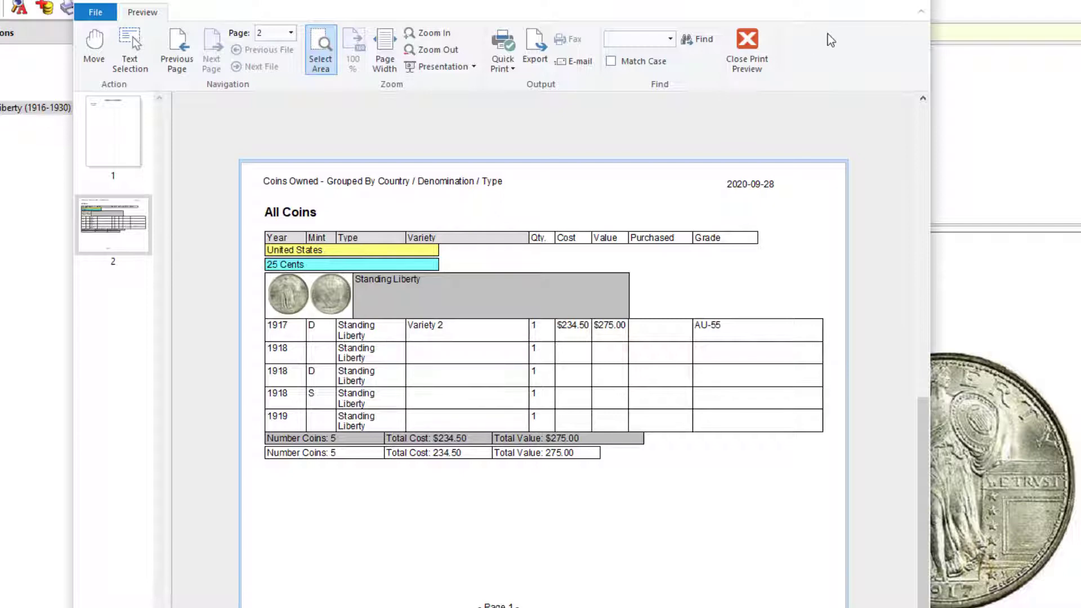
{"action": "left_click", "coordinate": [730, 56]}
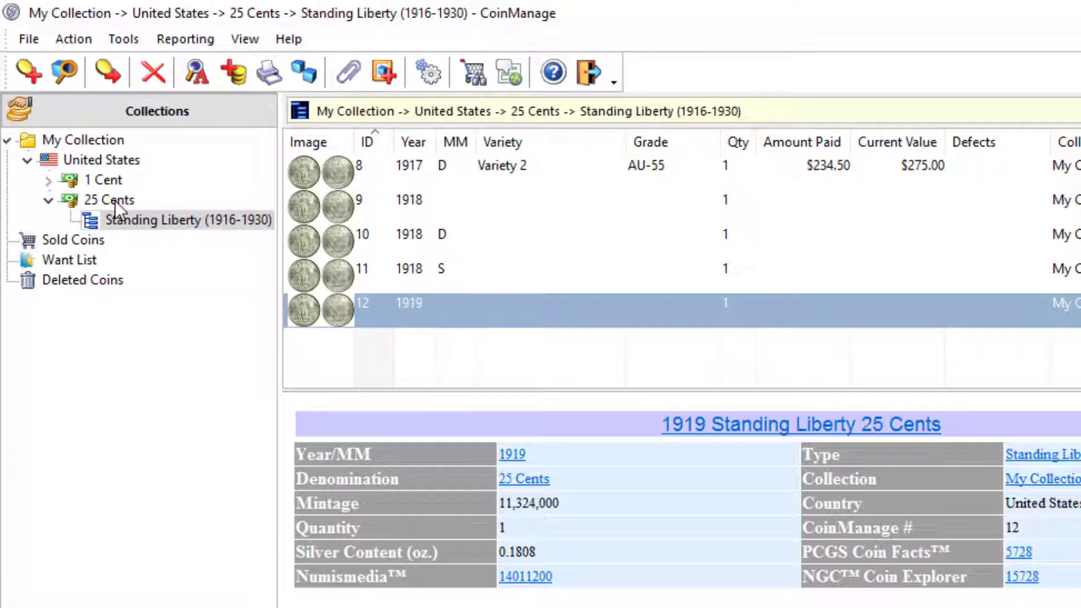
- Show the five 25 Cents quarters and check the Output Report Using options without choosing one
{"action": "left_click", "coordinate": [114, 200]}
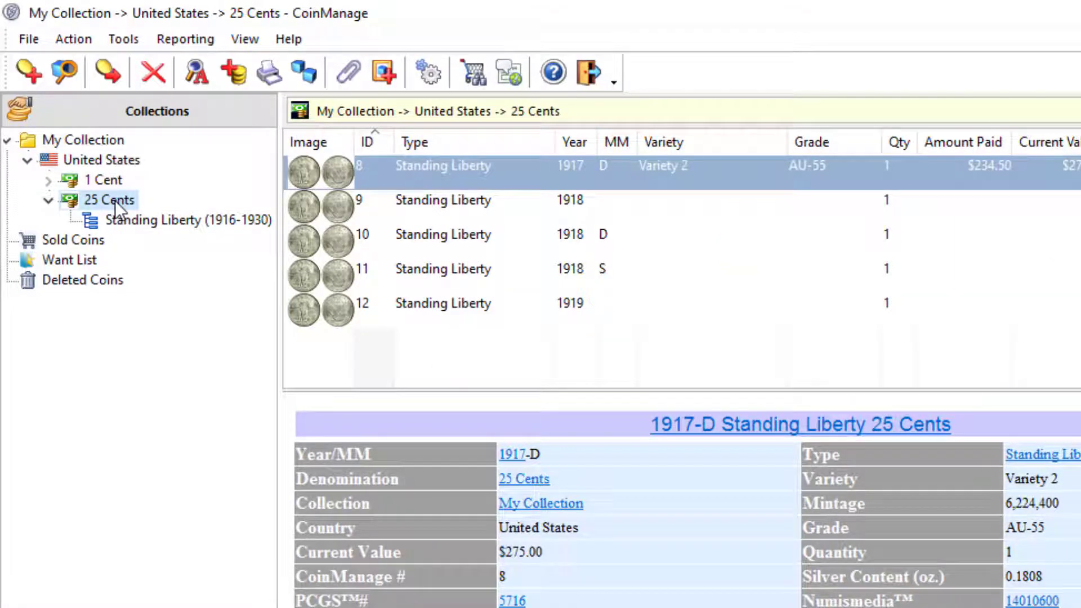
{"action": "right_click", "coordinate": [115, 200]}
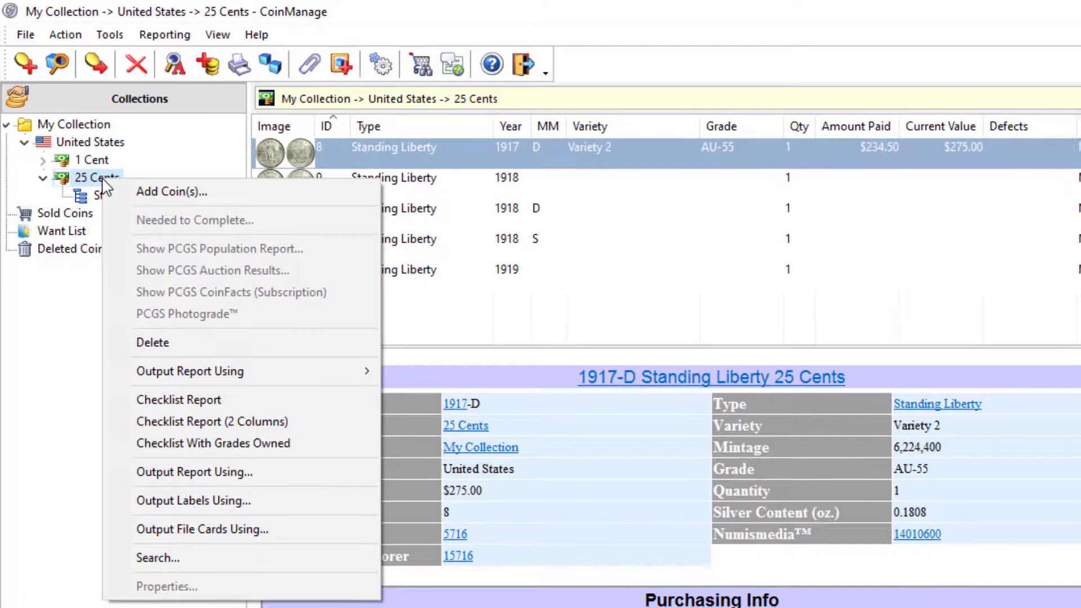
{"action": "mouse_move", "coordinate": [316, 372]}
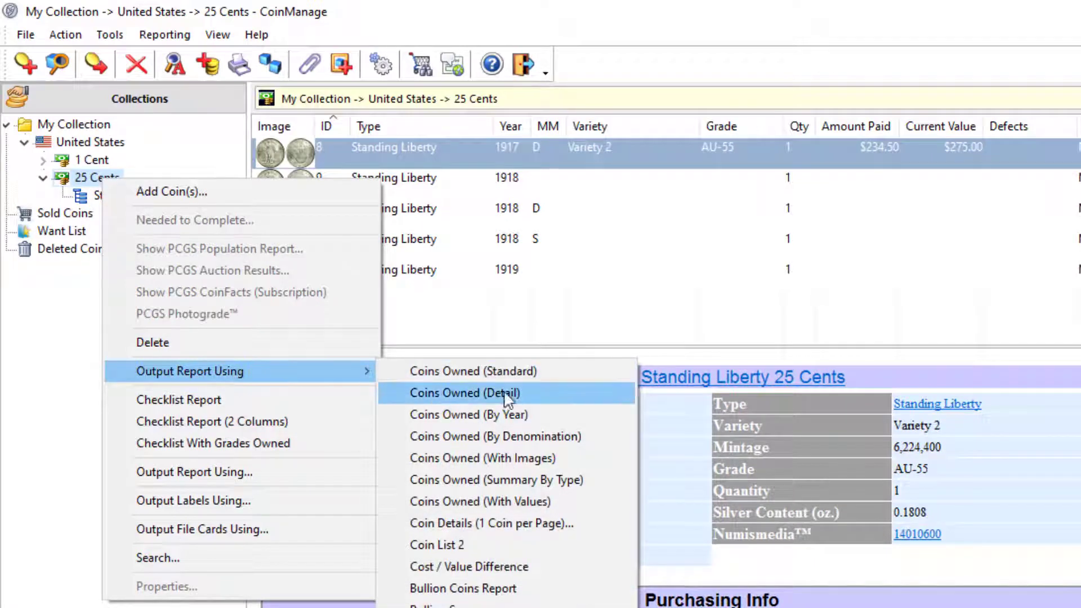
{"action": "left_click", "coordinate": [516, 353]}
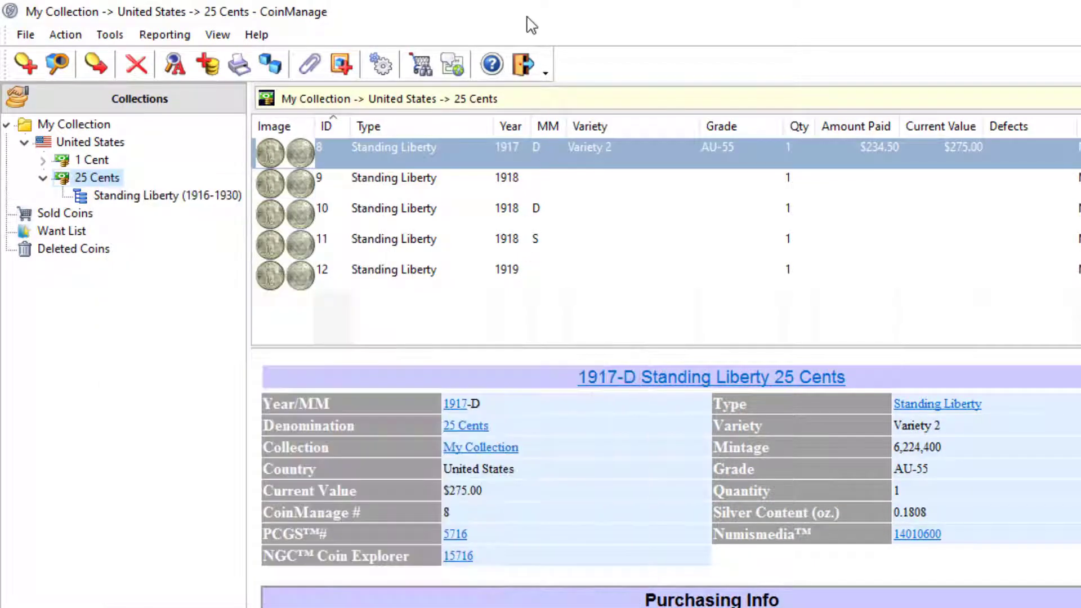
- Open the Getting Started Guide (PDF Format) from the Help menu
{"action": "left_click", "coordinate": [257, 36]}
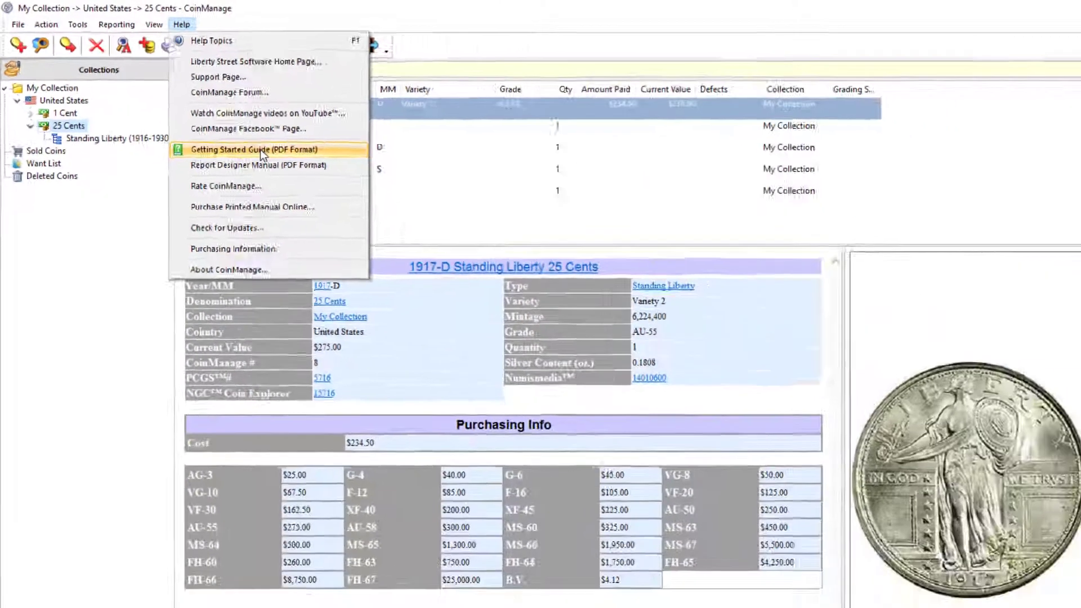
{"action": "left_click", "coordinate": [260, 150]}
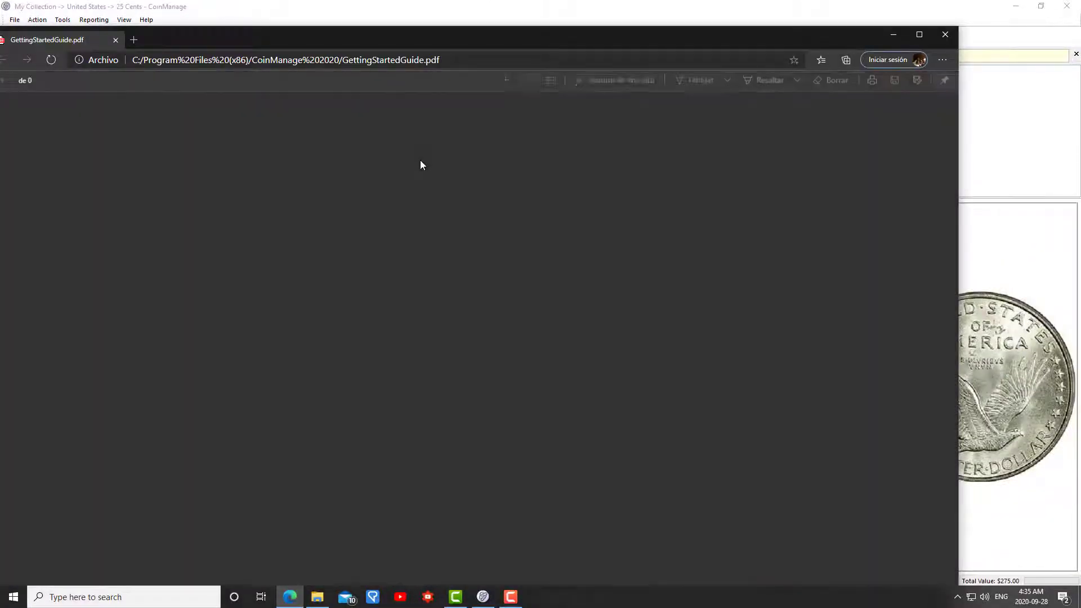
- Scroll down through the first pages of the Getting Started Guide PDF in Edge
{"action": "scroll", "coordinate": [418, 251], "scroll_direction": "down", "scroll_amount": 15}
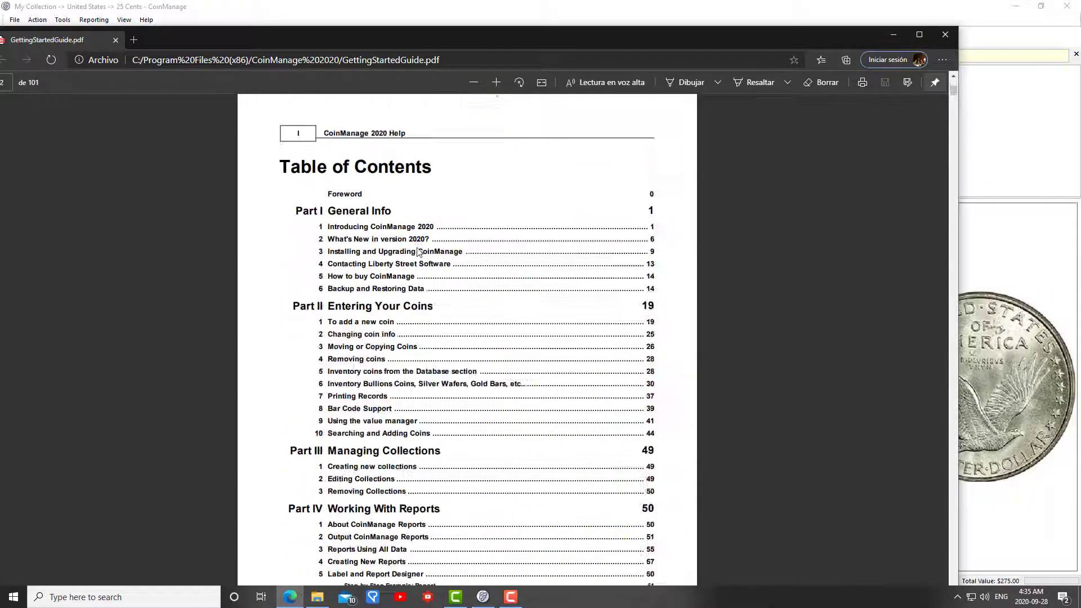
{"action": "scroll", "coordinate": [418, 252], "scroll_direction": "down", "scroll_amount": 20}
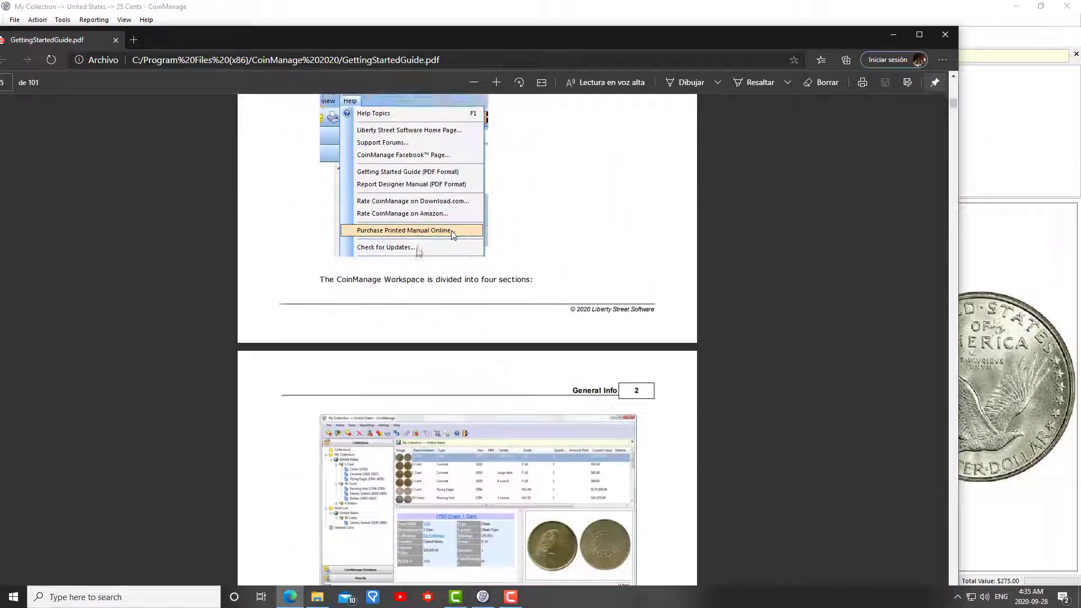
{"action": "scroll", "coordinate": [419, 252], "scroll_direction": "down", "scroll_amount": 7}
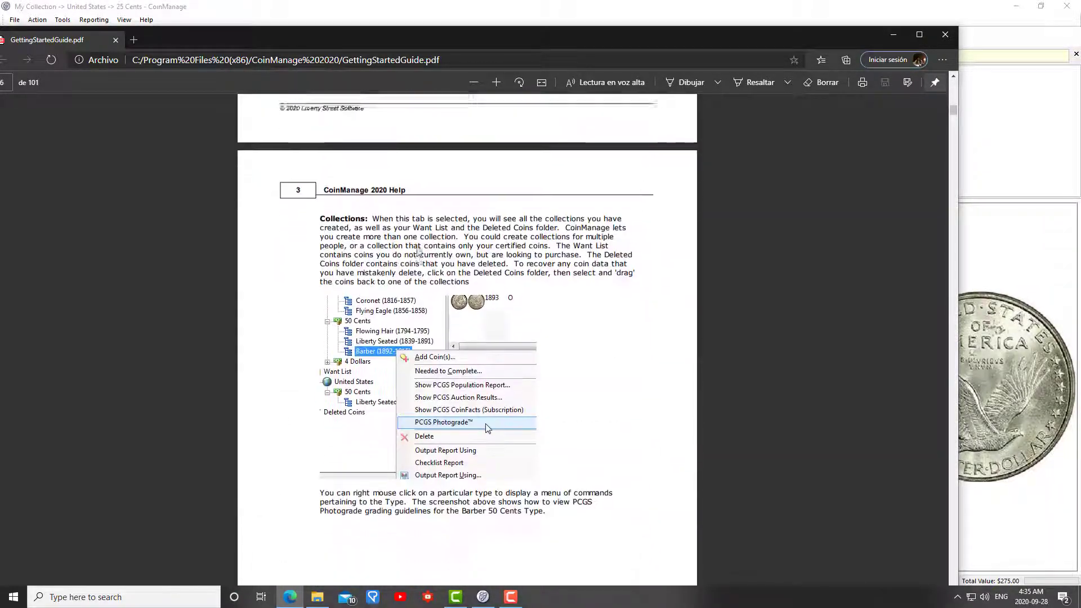
- Close the Getting Started Guide window and bring up CoinManage's Help menu
{"action": "left_click", "coordinate": [115, 40]}
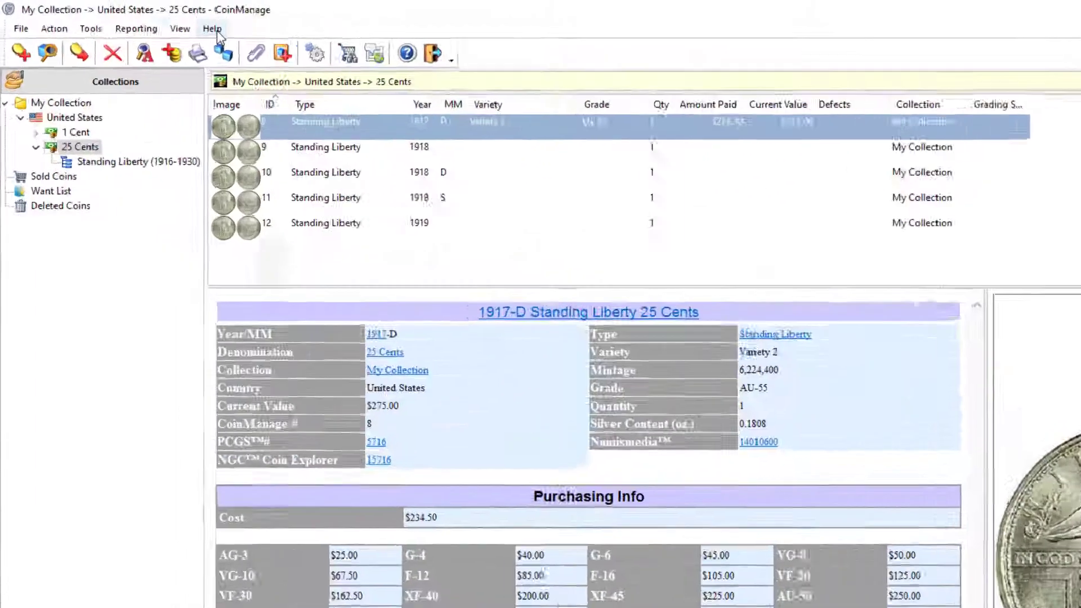
{"action": "left_click", "coordinate": [147, 20]}
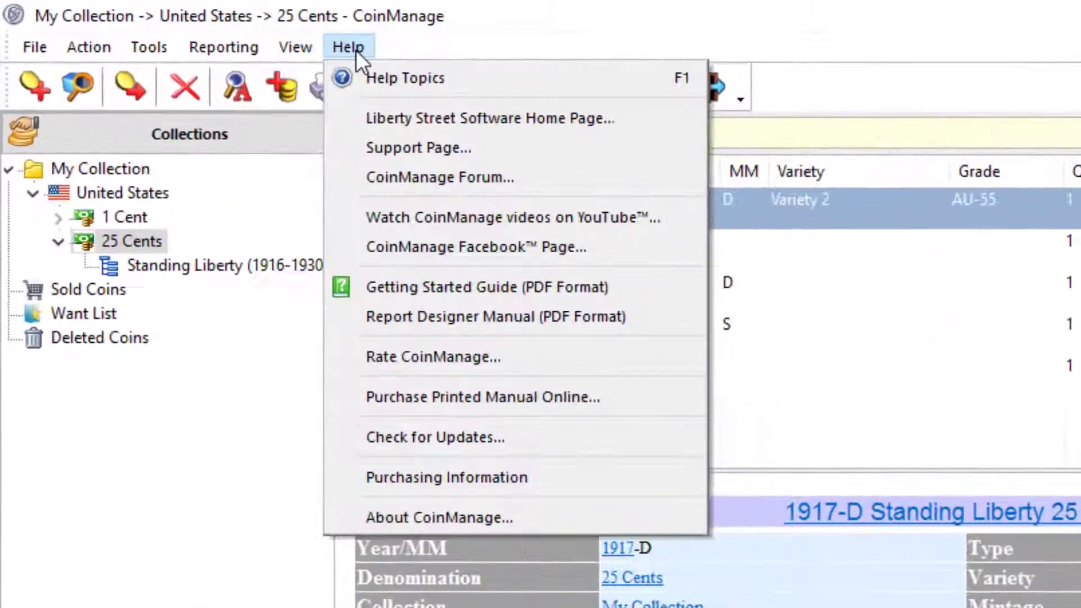